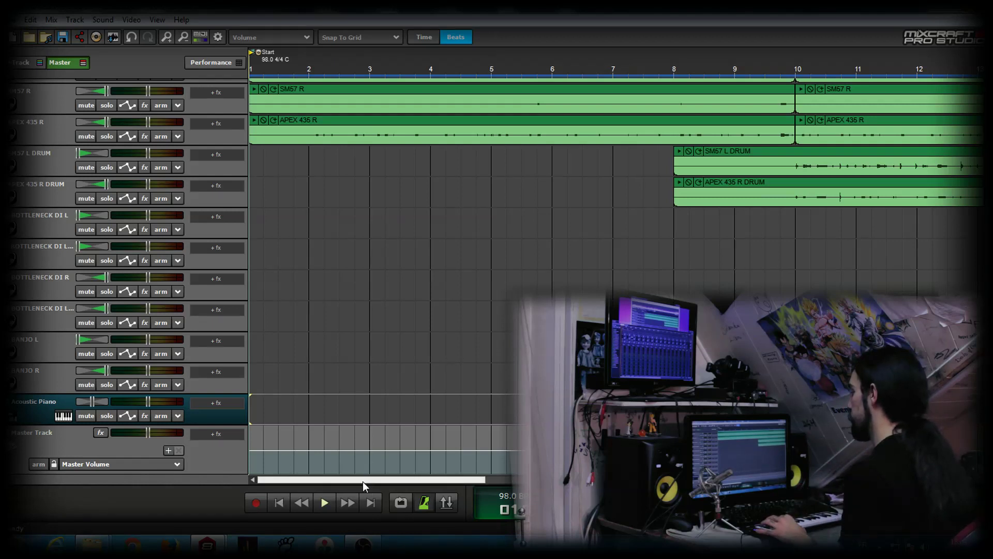
pyautogui.scroll(1, 390, 427)
pyautogui.scroll(1, 390, 432)
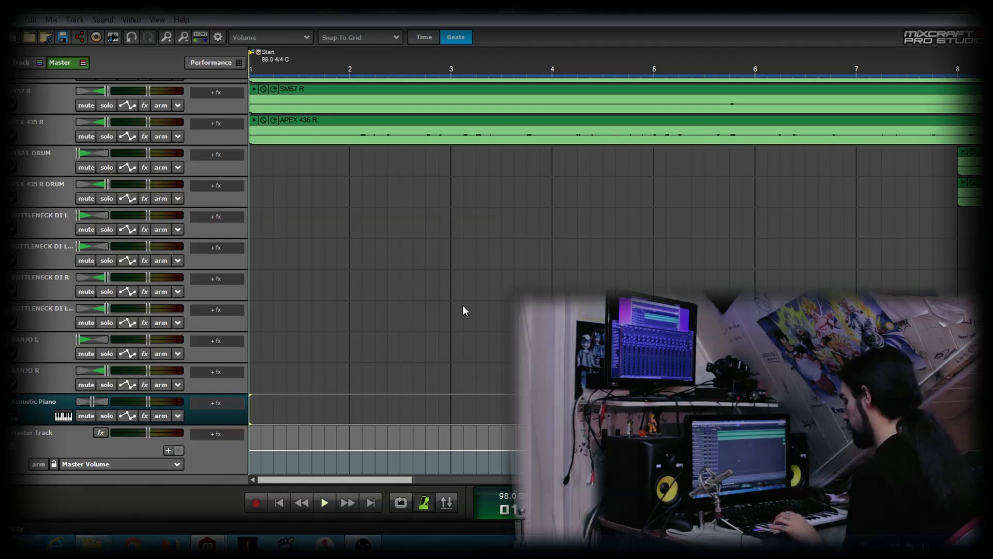
pyautogui.press('r')
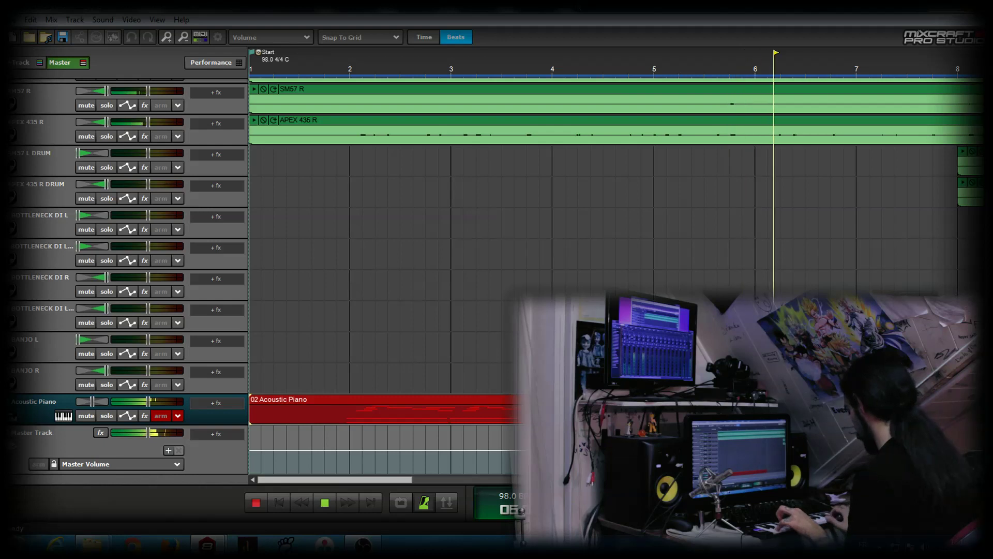
pyautogui.press('space')
pyautogui.press('Delete')
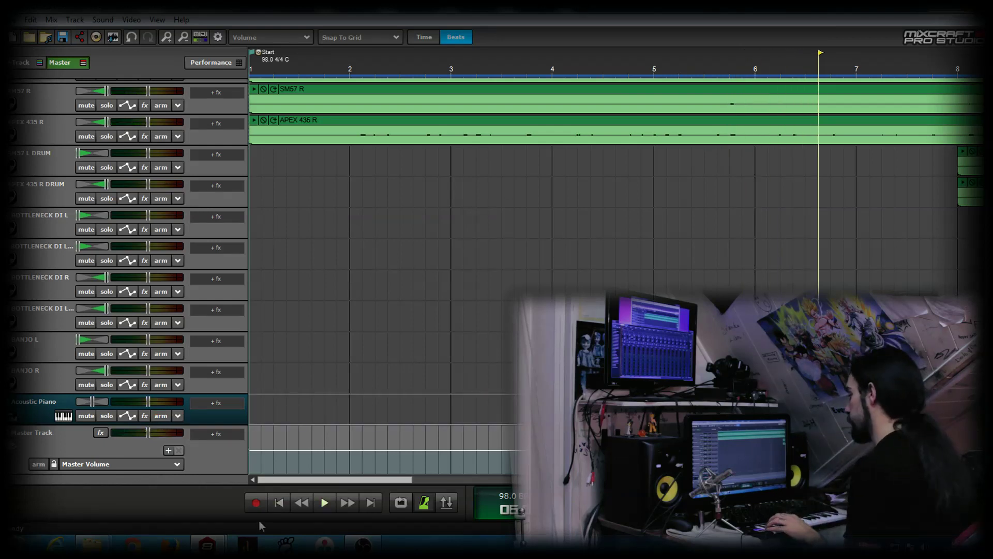
# - Record a piano take on the Acoustic Piano track from the project start and trim the clip to begin at measure 2
pyautogui.press('Home')
pyautogui.click(256, 502)
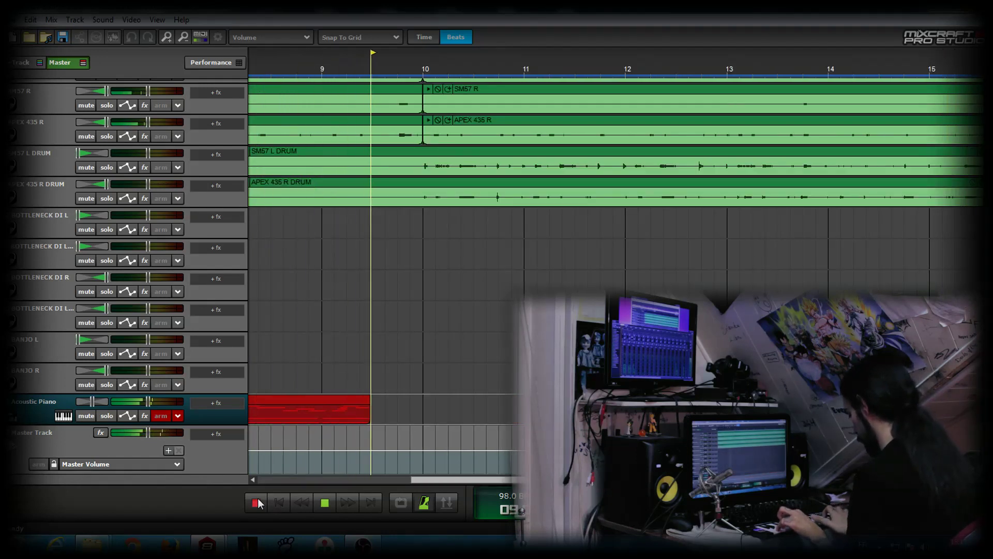
pyautogui.click(256, 503)
pyautogui.moveTo(472, 479); pyautogui.dragTo(313, 485)
pyautogui.moveTo(259, 412); pyautogui.dragTo(317, 421)
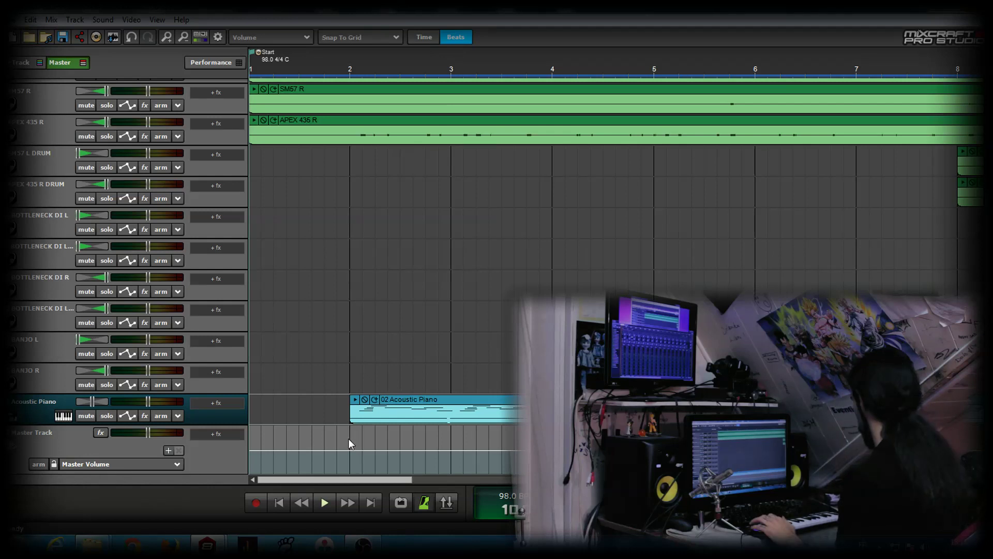
# - Listen to the piano take in solo from measure 2, turning the Acoustic Piano track's solo off at the end
pyautogui.moveTo(350, 480)
pyautogui.mouseDown()
pyautogui.moveTo(438, 481)
pyautogui.moveTo(350, 487)
pyautogui.mouseUp()
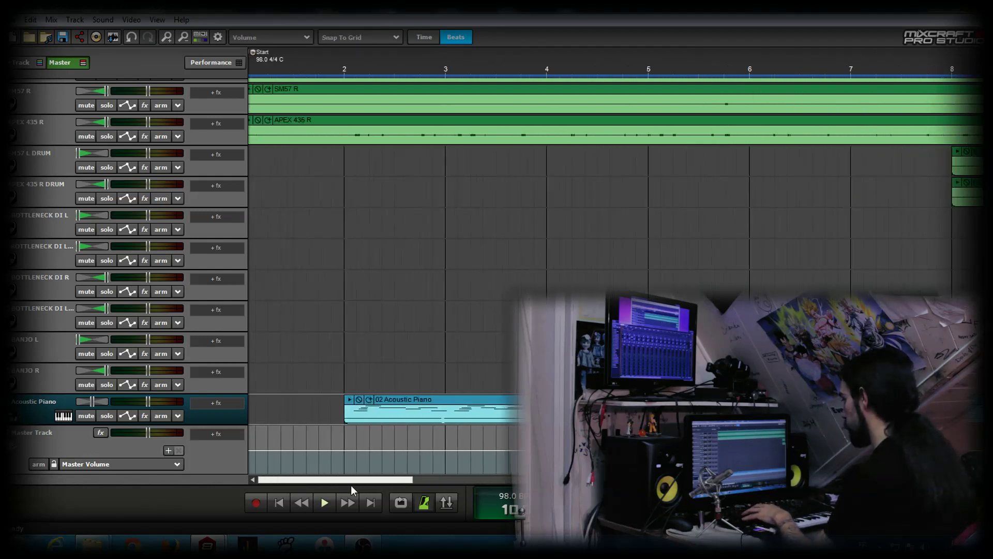
pyautogui.click(107, 415)
pyautogui.click(344, 433)
pyautogui.press('space')
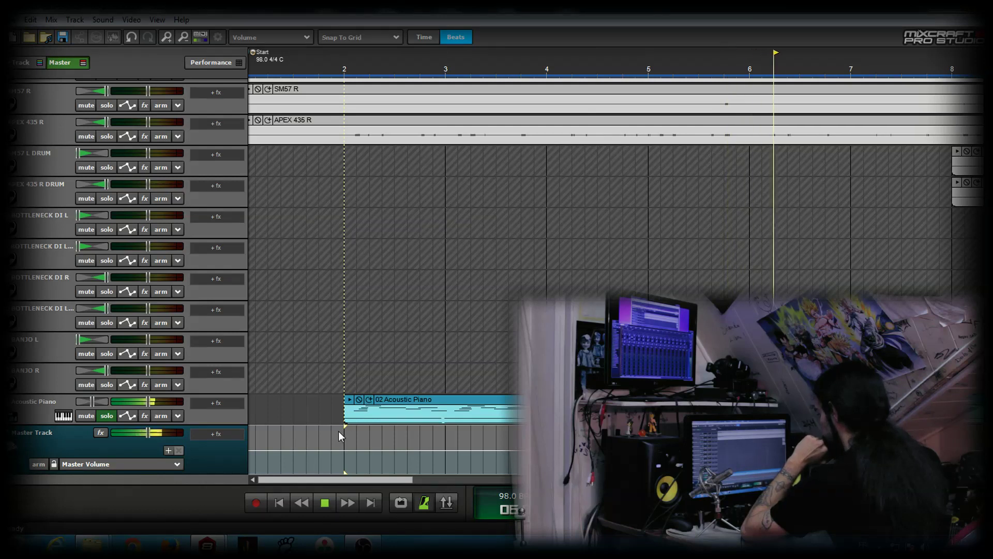
pyautogui.moveTo(343, 480); pyautogui.dragTo(440, 483)
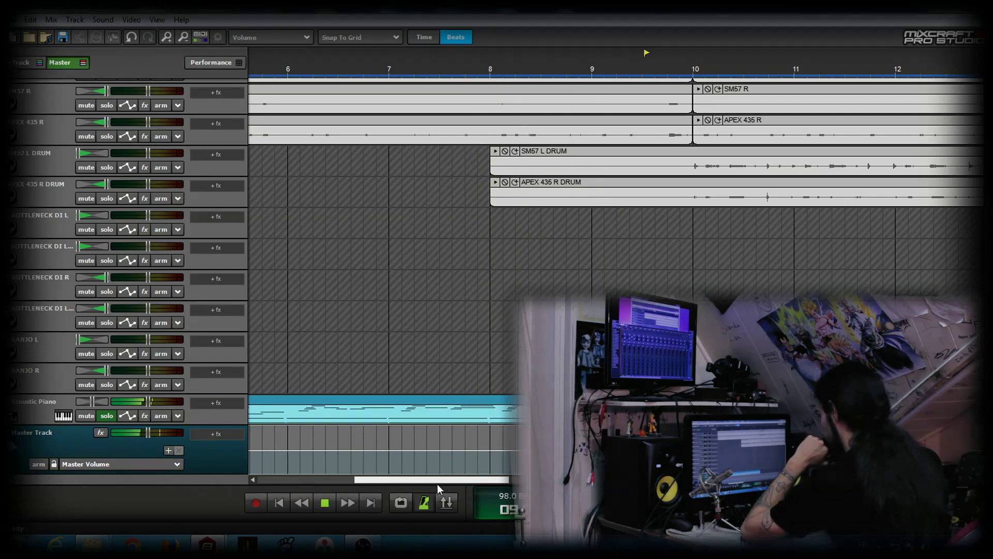
pyautogui.press('space')
pyautogui.click(114, 417)
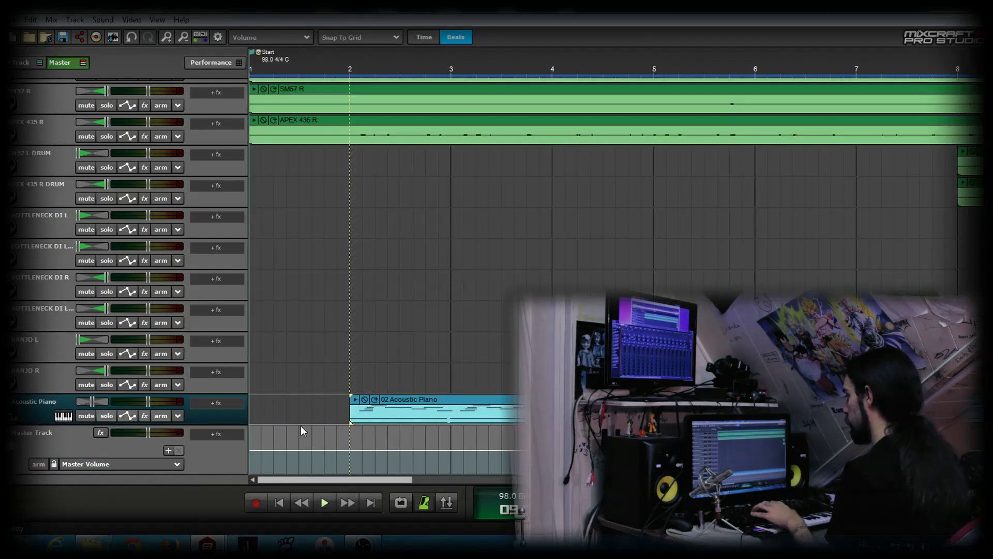
# - Play the piano take with the full mix up to about measure 10 and remove its clip from the track
pyautogui.press('space')
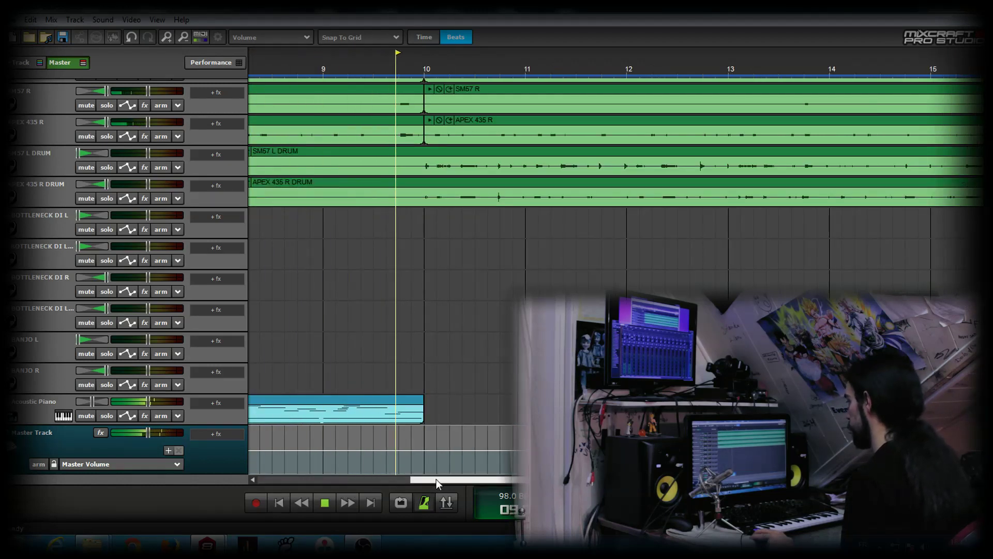
pyautogui.press('space')
pyautogui.moveTo(440, 479); pyautogui.dragTo(368, 479)
pyautogui.moveTo(368, 412); pyautogui.dragTo(646, 412)
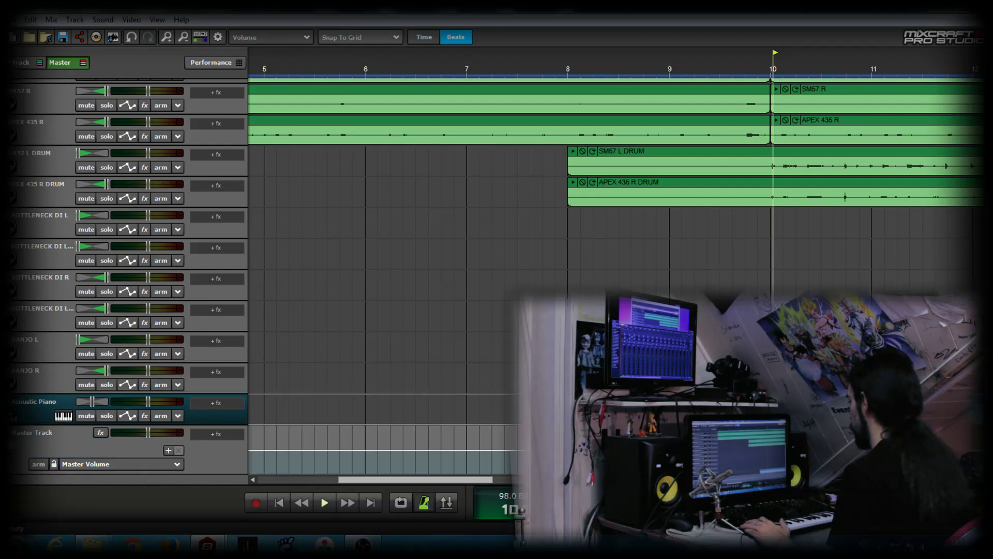
# - Record a new take on the Acoustic Piano track from measure 24 until just past measure 34
pyautogui.hscroll(10, 616, 259)
pyautogui.hscroll(8, 616, 259)
pyautogui.hscroll(-10, 616, 259)
pyautogui.hscroll(1, 616, 259)
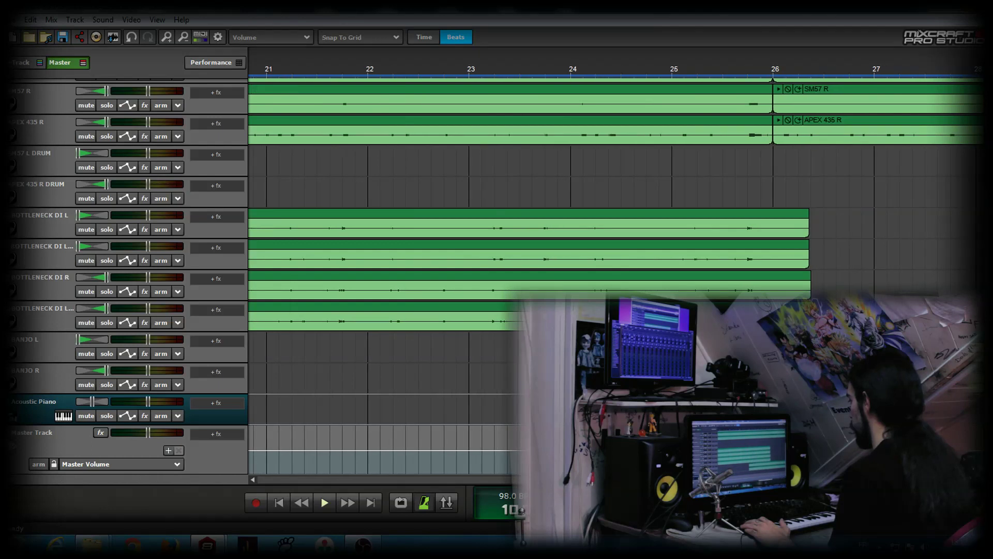
pyautogui.click(572, 64)
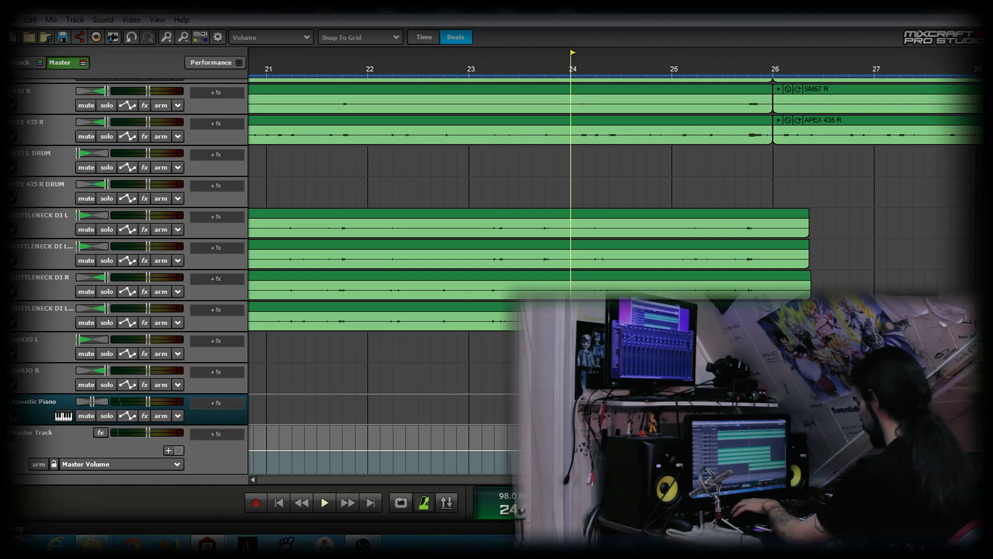
pyautogui.press('r')
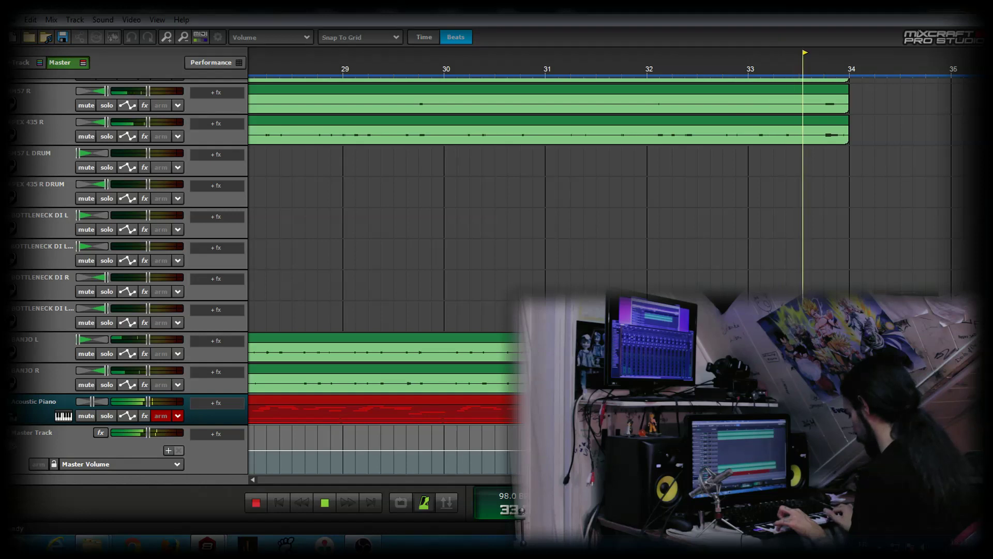
pyautogui.press('space')
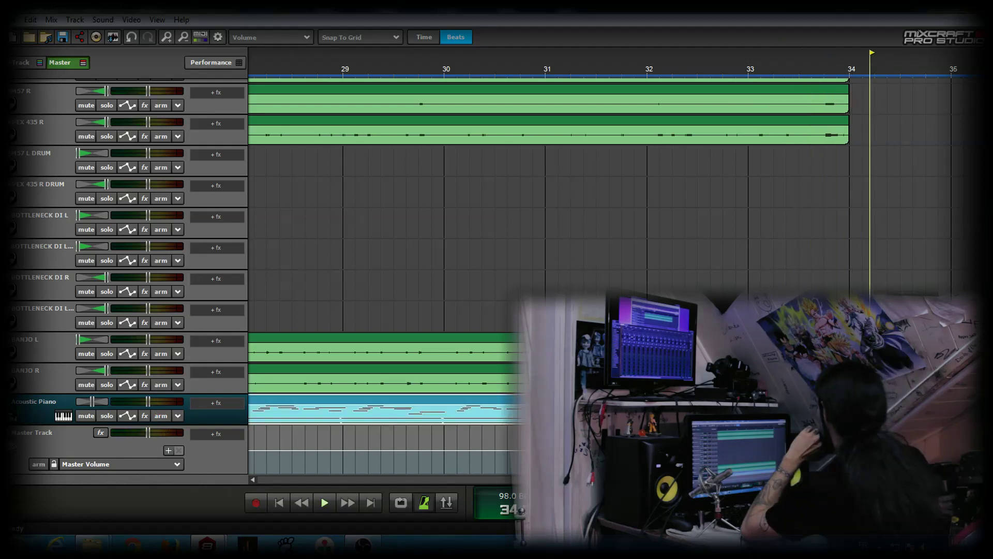
# - Play back the new piano recording together with the full mix until just before measure 34
pyautogui.click(493, 438)
pyautogui.press('space')
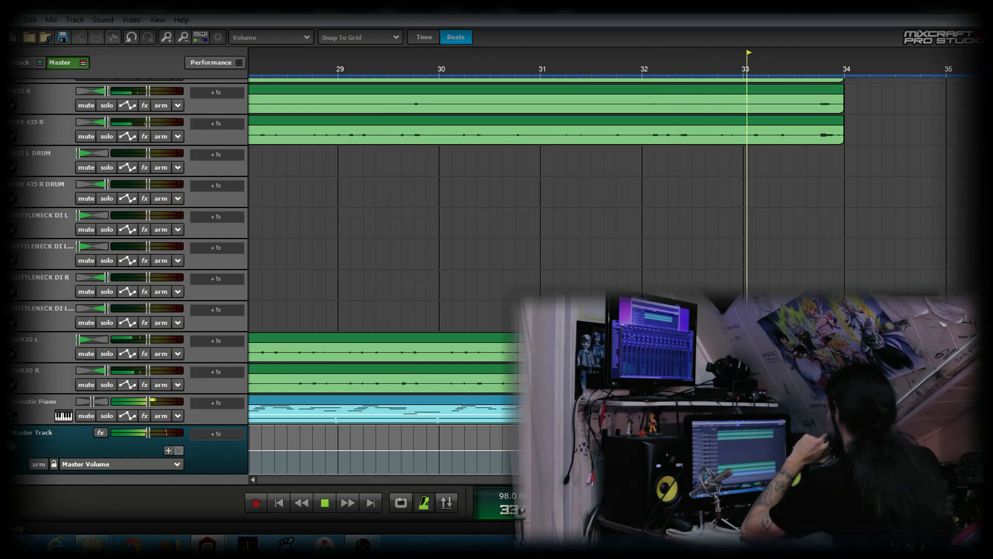
pyautogui.press('space')
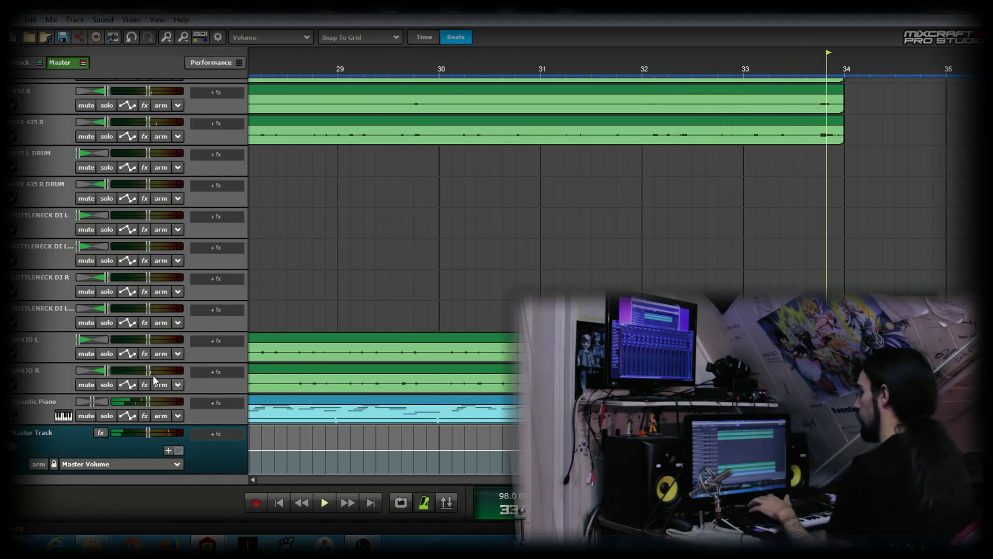
# - Solo the BANJO L, BANJO R and Acoustic Piano tracks, play them from measure 26, and turn all three solos off
pyautogui.click(32, 412)
pyautogui.keyDown('shift'); pyautogui.click(47, 358); pyautogui.keyUp('shift')
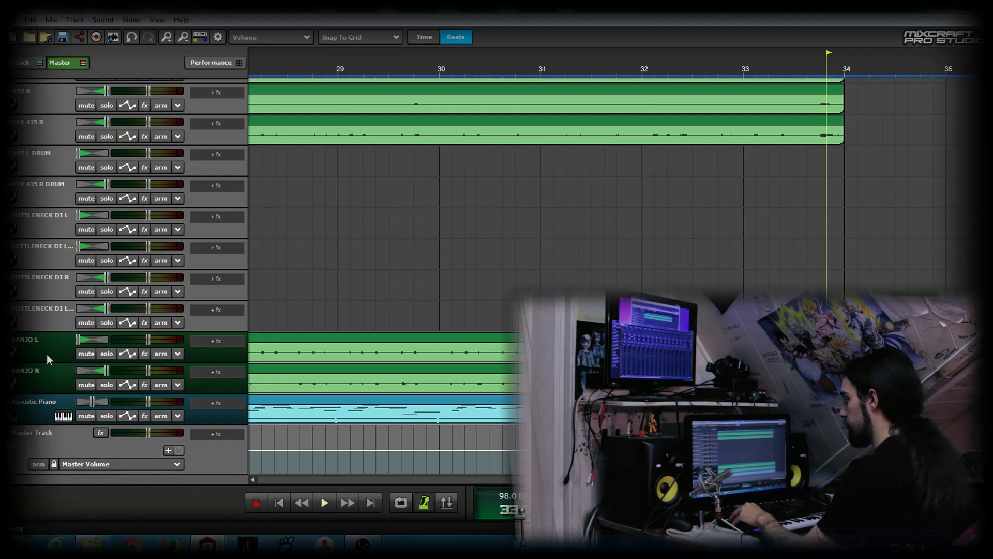
pyautogui.click(104, 354)
pyautogui.press('Home')
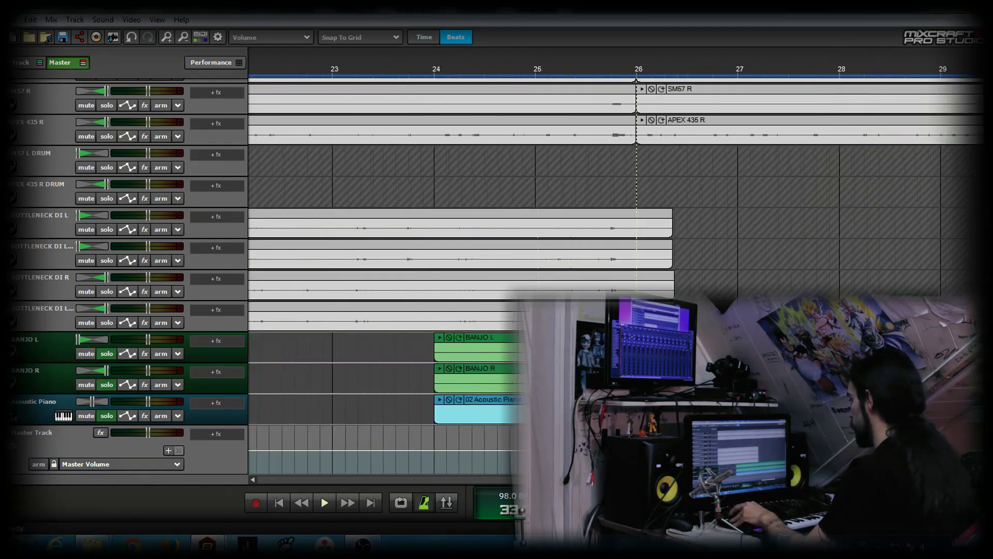
pyautogui.press('space')
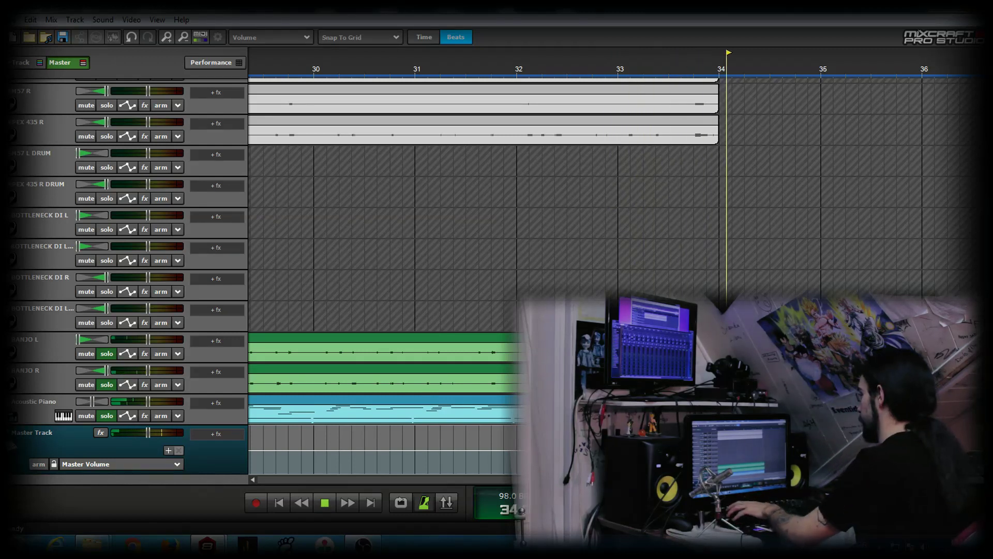
pyautogui.press('space')
pyautogui.click(107, 384)
pyautogui.click(107, 353)
pyautogui.click(107, 415)
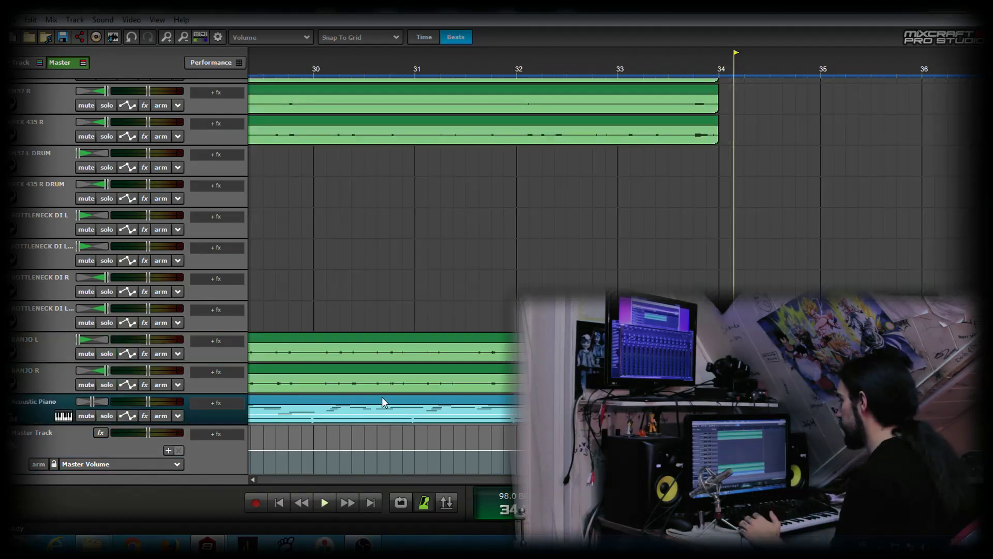
# - Open the new piano clip in the MIDI editor and shorten the final C4, A2 and D2 notes to end at measure 11
pyautogui.click(383, 403)
pyautogui.doubleClick(382, 402)
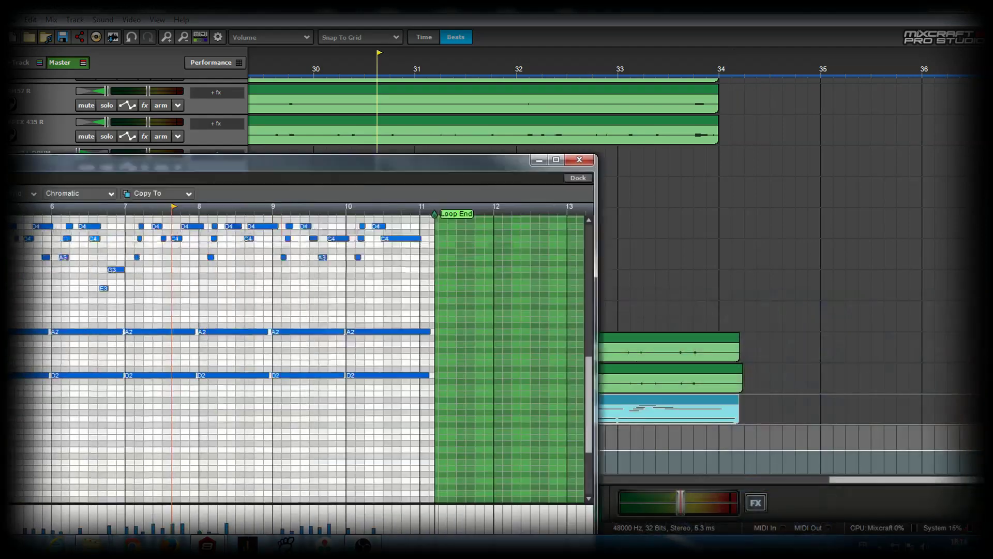
pyautogui.moveTo(365, 119); pyautogui.dragTo(290, 61)
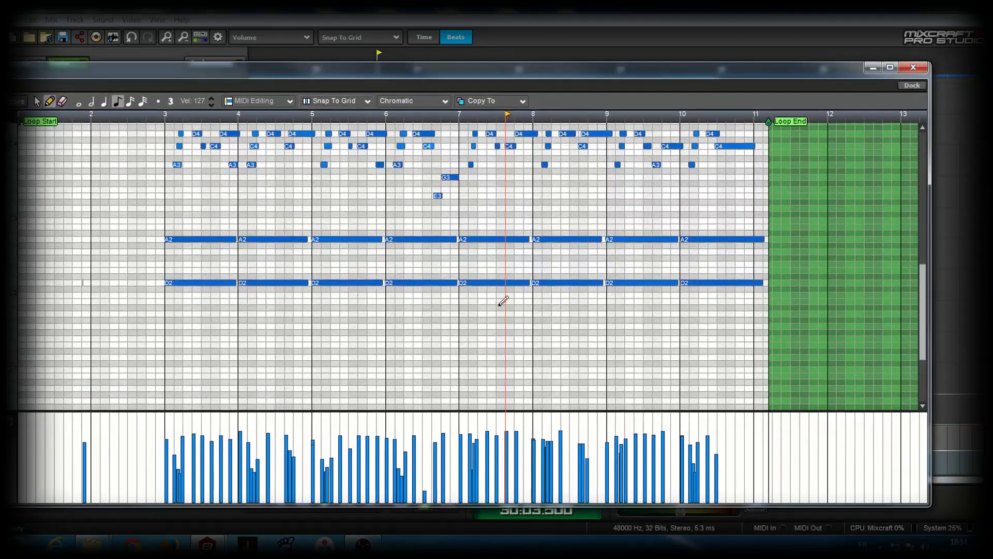
pyautogui.moveTo(925, 296); pyautogui.dragTo(925, 279)
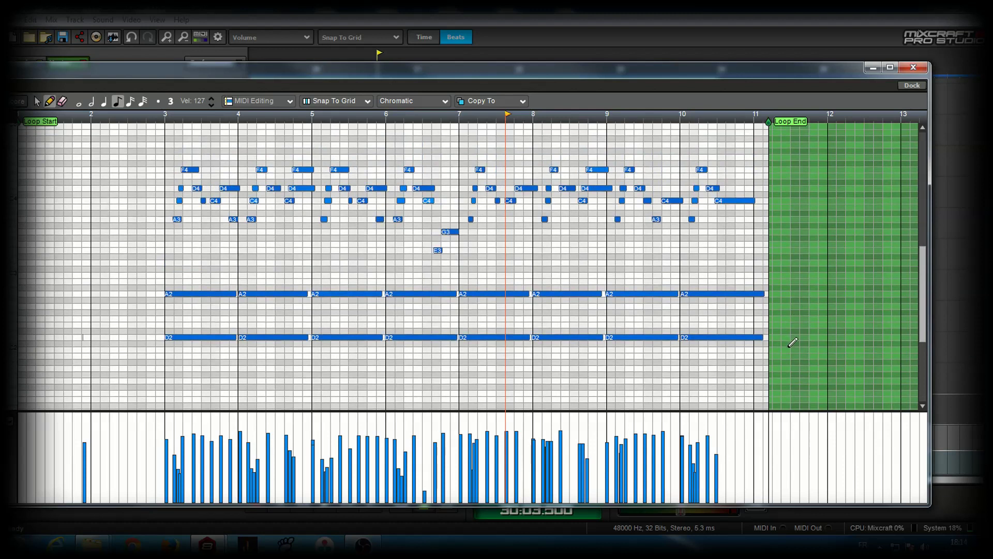
pyautogui.moveTo(800, 352); pyautogui.dragTo(755, 196)
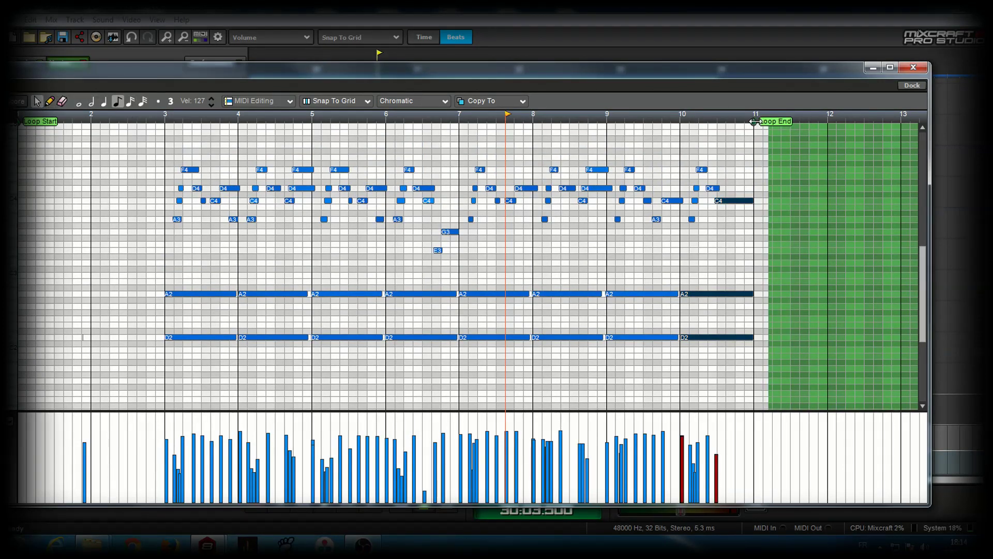
# - Set the piano clip's Loop End to measure 11 and play the last bars
pyautogui.click(755, 121)
pyautogui.click(738, 138)
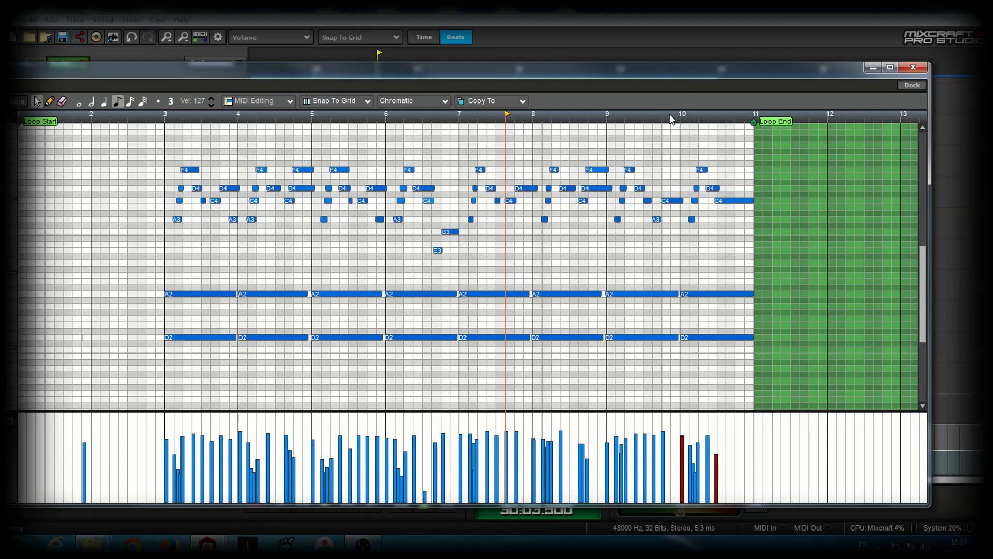
pyautogui.click(657, 116)
pyautogui.press('space')
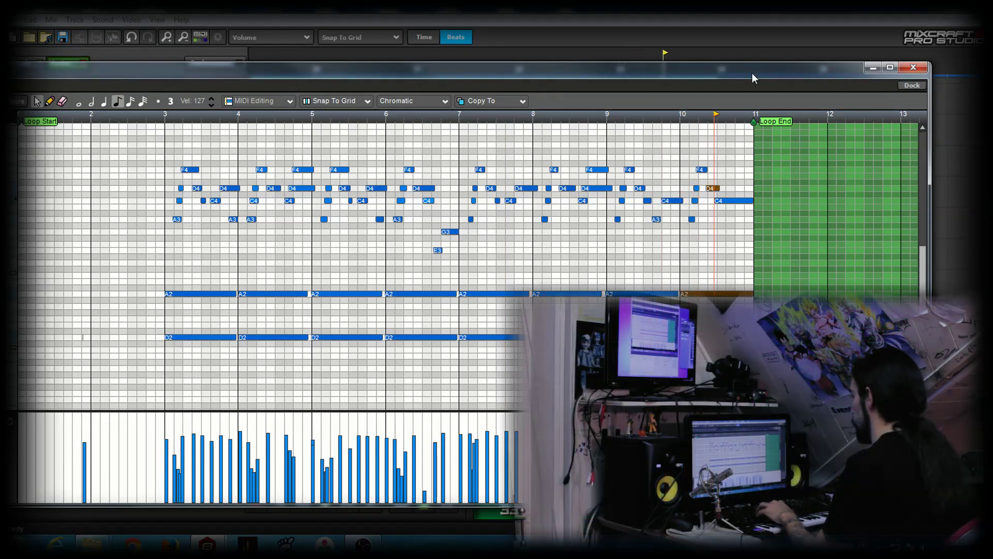
# - Try lowering the last C4 melody note to A3 and G3, playing the ending after each change
pyautogui.click(740, 202)
pyautogui.click(683, 121)
pyautogui.press('space')
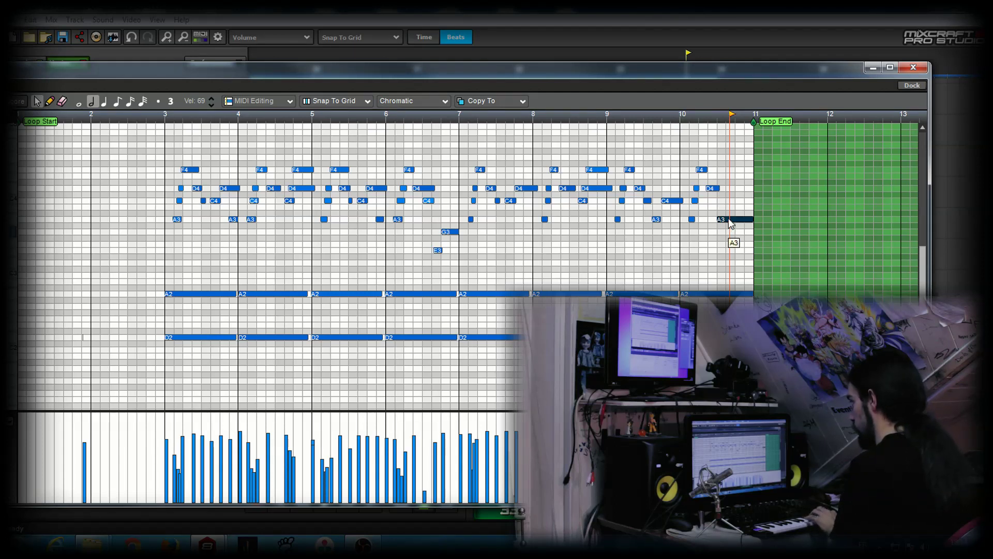
pyautogui.click(680, 120)
pyautogui.press('space')
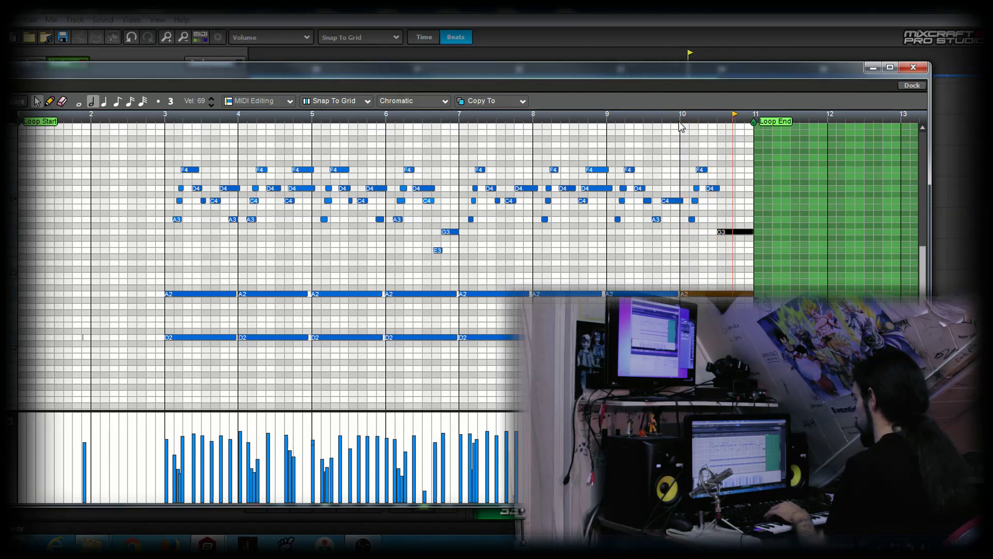
# - Remove the last long melody note before Loop End, replay the ending, and close the MIDI editor
pyautogui.moveTo(739, 231); pyautogui.dragTo(738, 239)
pyautogui.click(680, 120)
pyautogui.press('space')
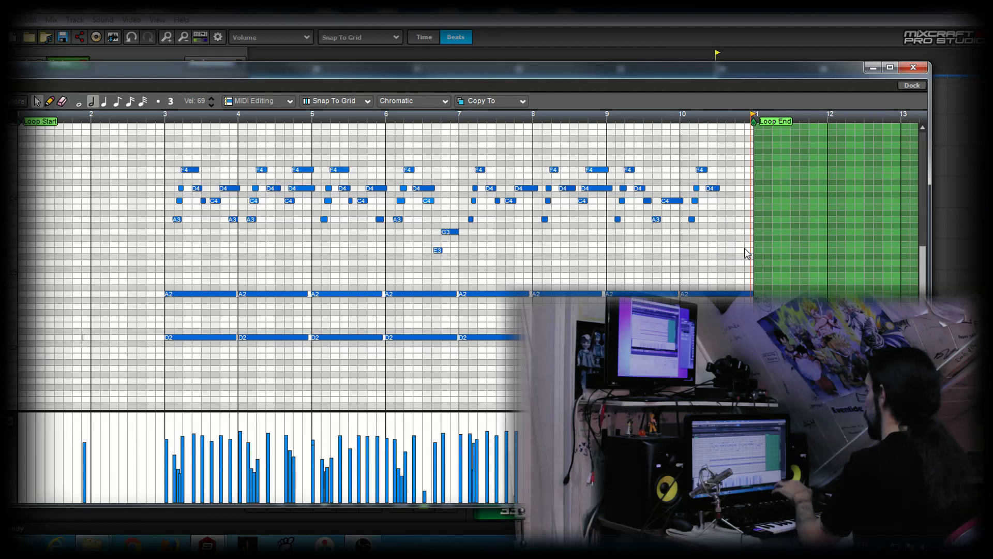
pyautogui.click(655, 120)
pyautogui.press('space')
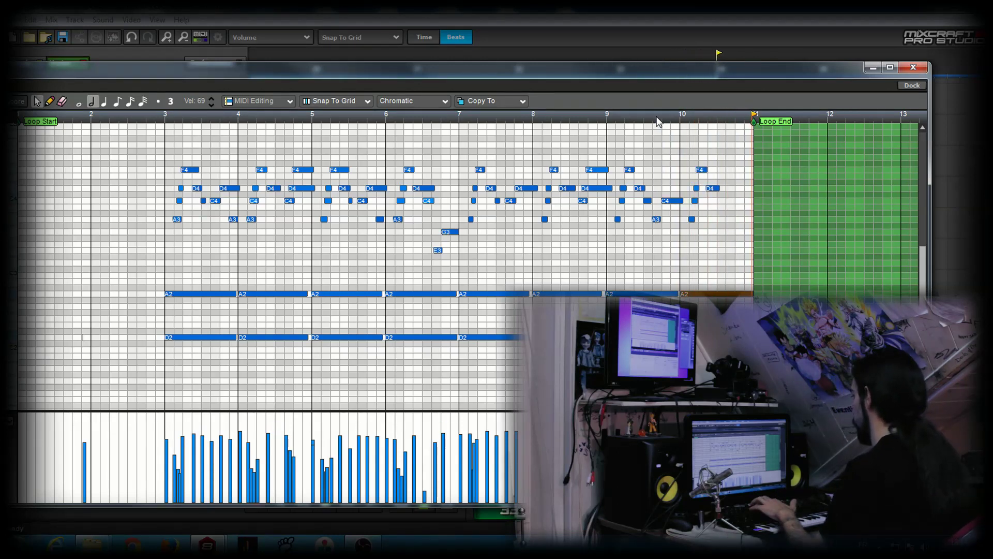
pyautogui.click(914, 67)
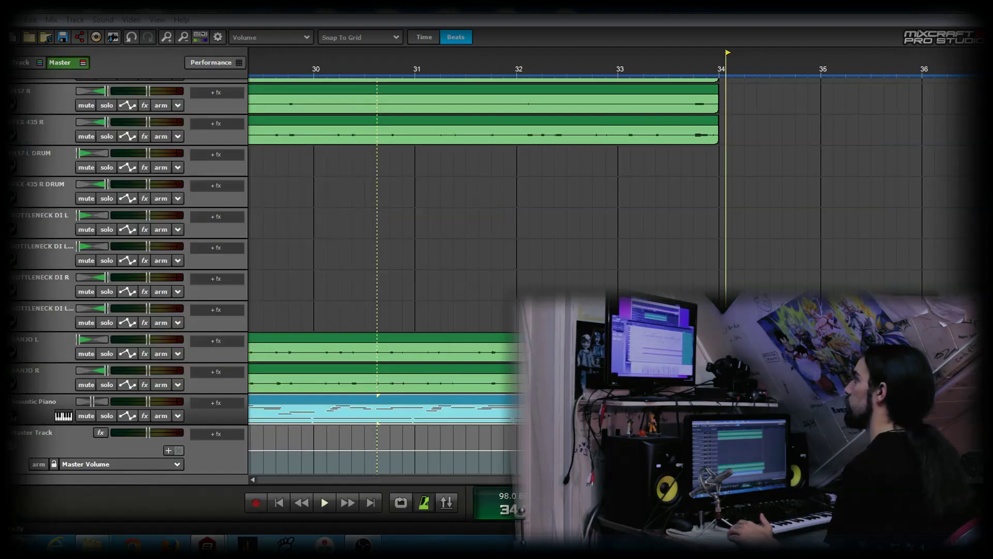